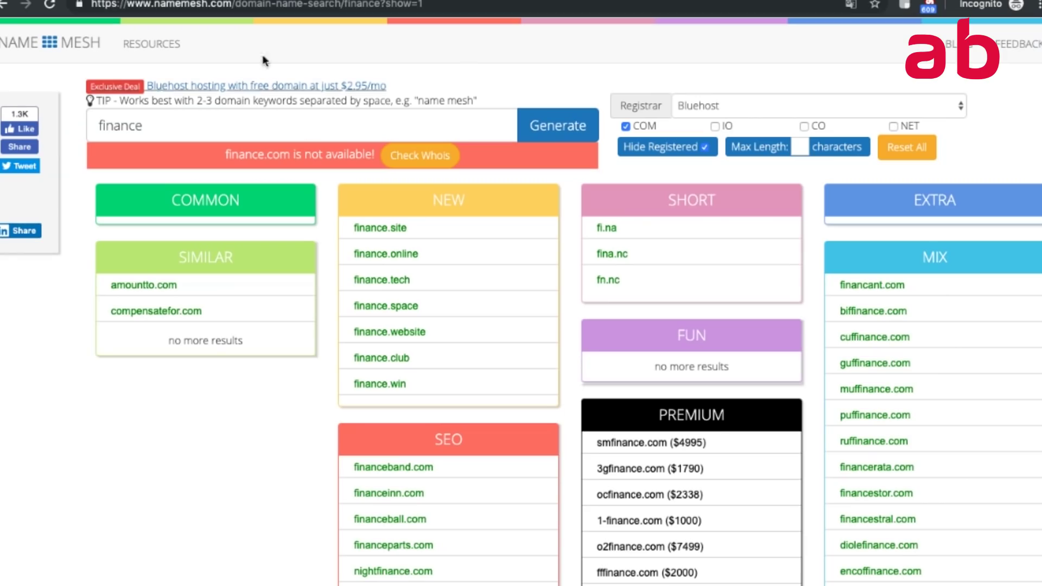
pyautogui.moveTo(232, 6); pyautogui.dragTo(94, 4)
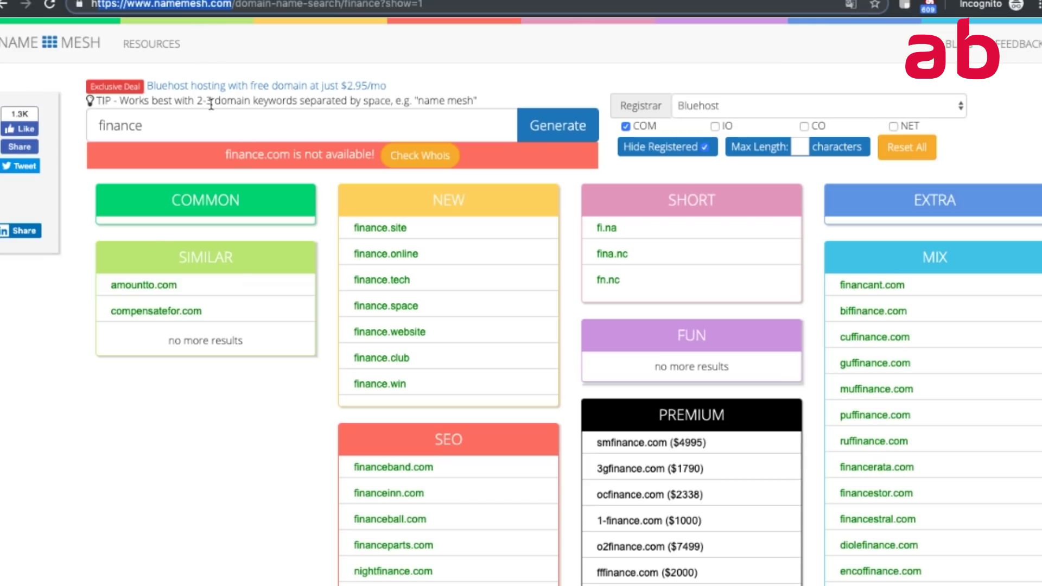
pyautogui.click(194, 125)
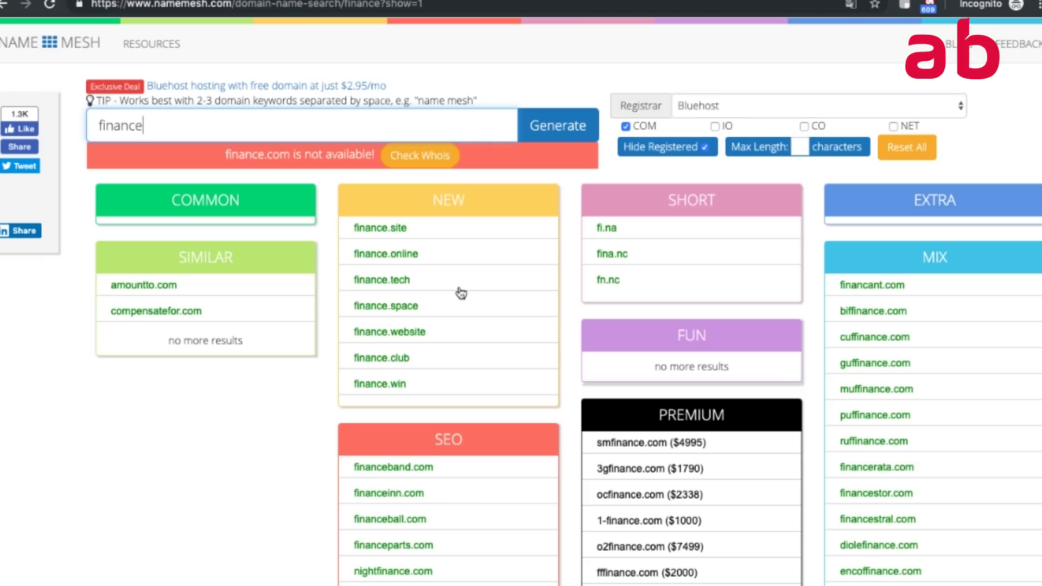
pyautogui.scroll(-1, 330, 462)
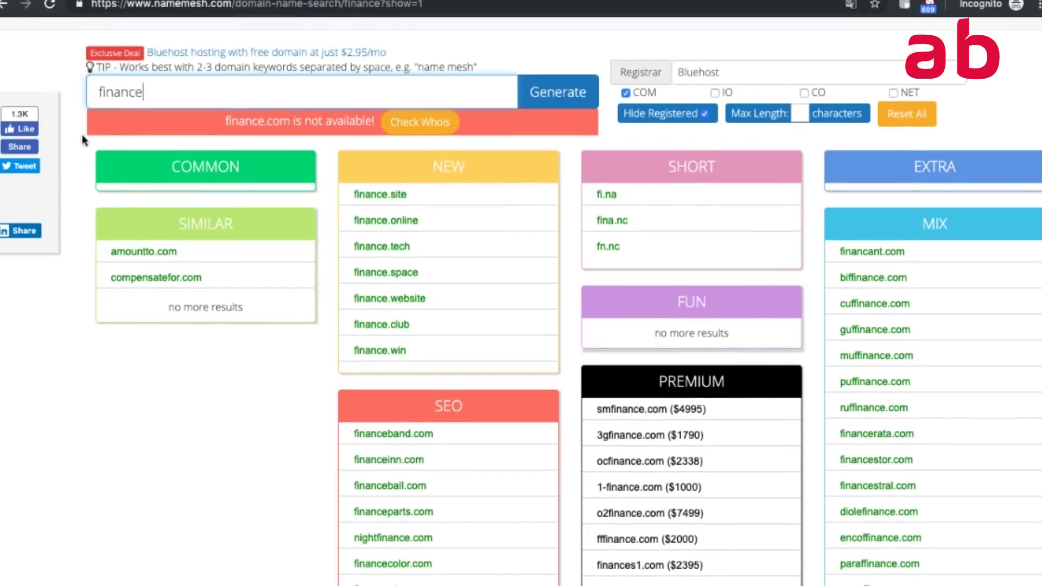
pyautogui.moveTo(142, 93); pyautogui.dragTo(91, 96)
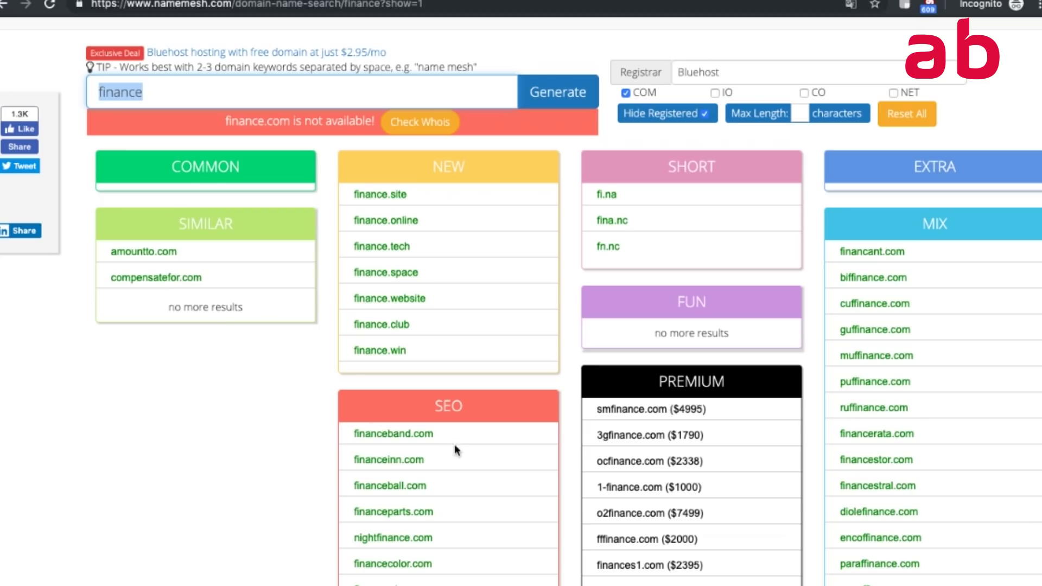
pyautogui.scroll(-1, 463, 446)
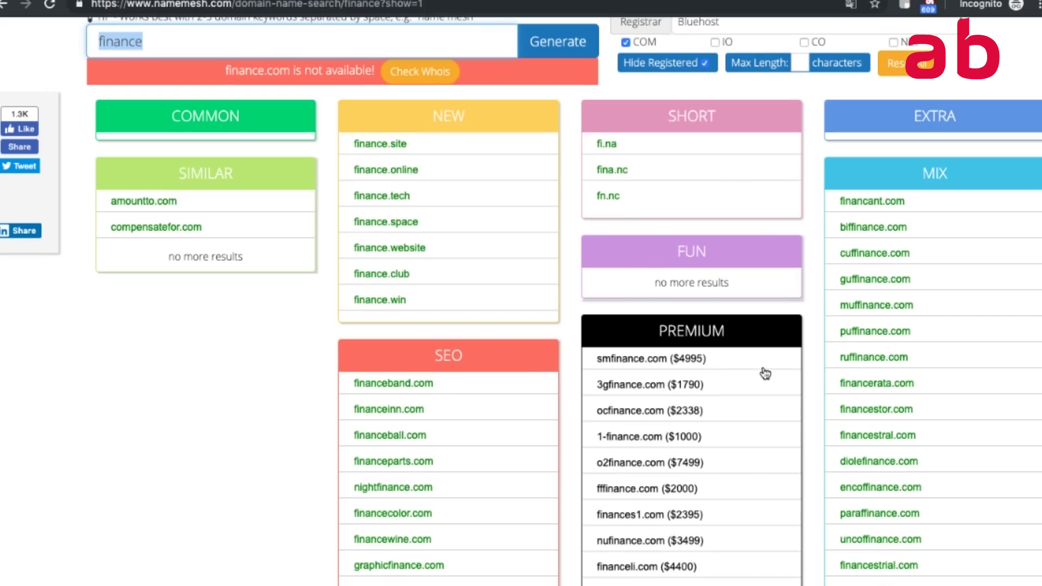
pyautogui.scroll(-3, 783, 374)
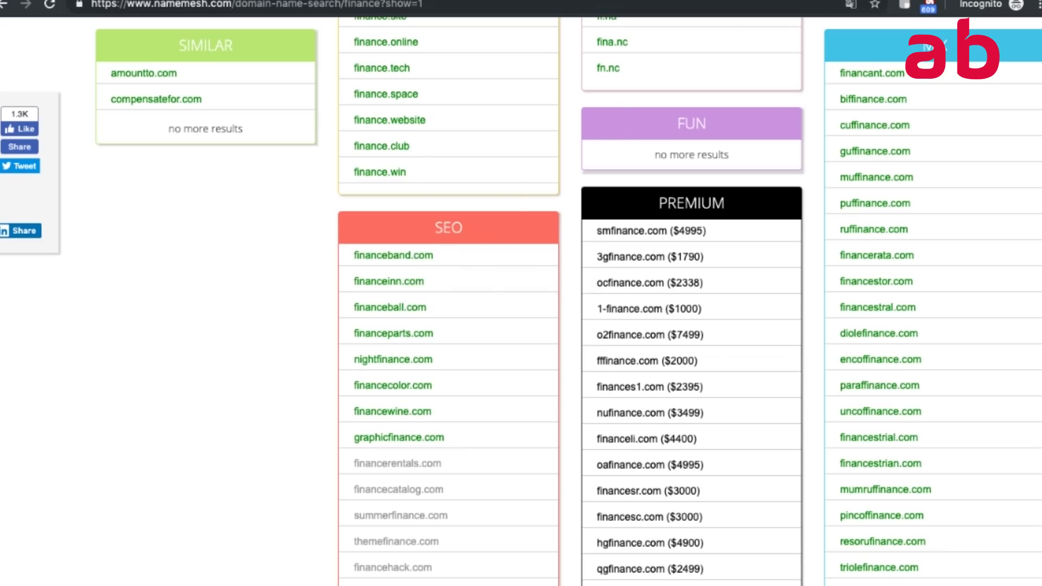
# Open a new Chrome tab and go to godaddy.com
pyautogui.hotkey('ctrl', 't')
pyautogui.write('g')
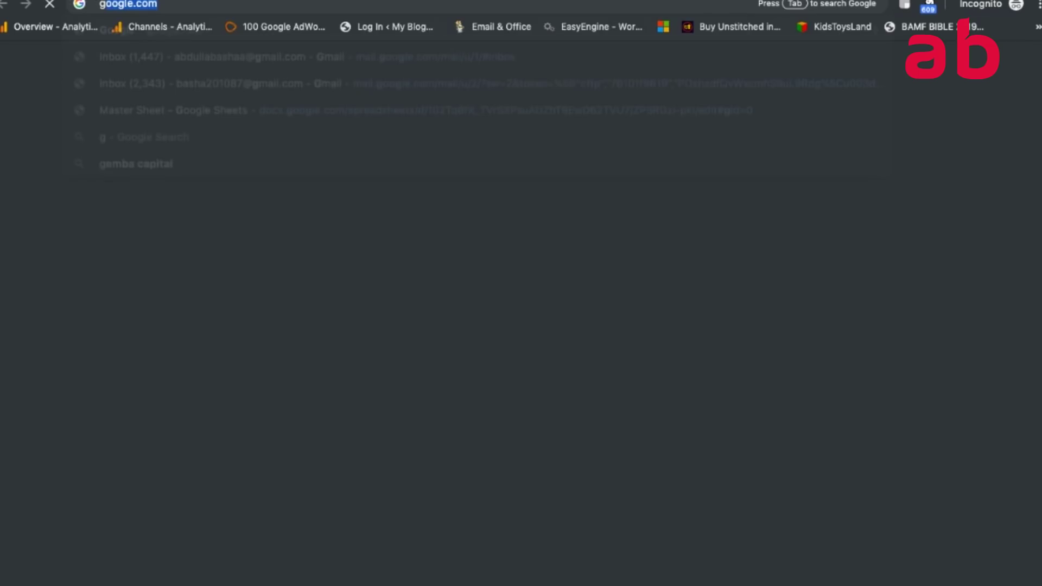
pyautogui.write('odad')
pyautogui.press('Return')
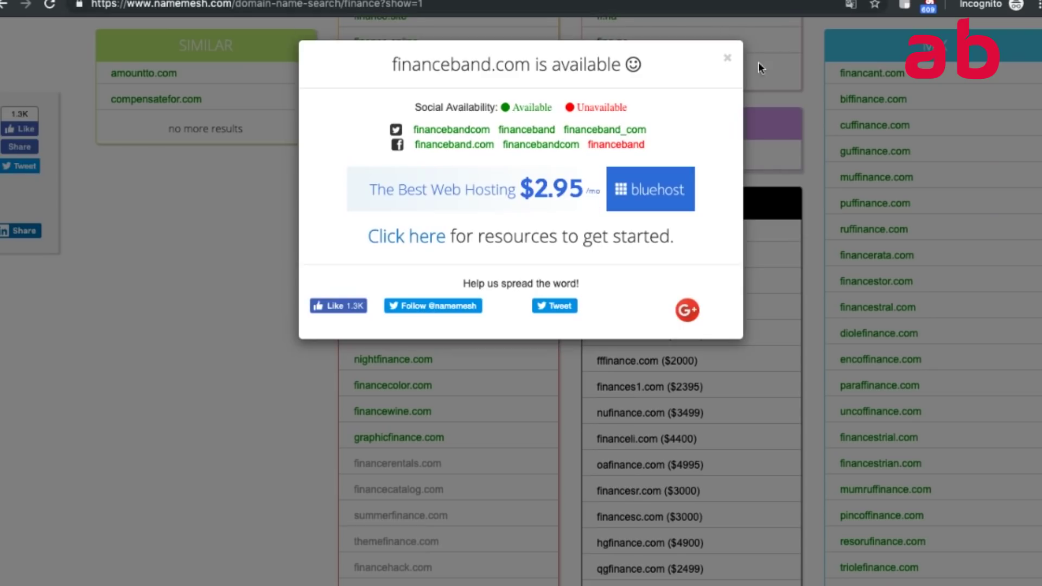
# Close NameMesh's 'financeband.com is available' popup
pyautogui.click(727, 57)
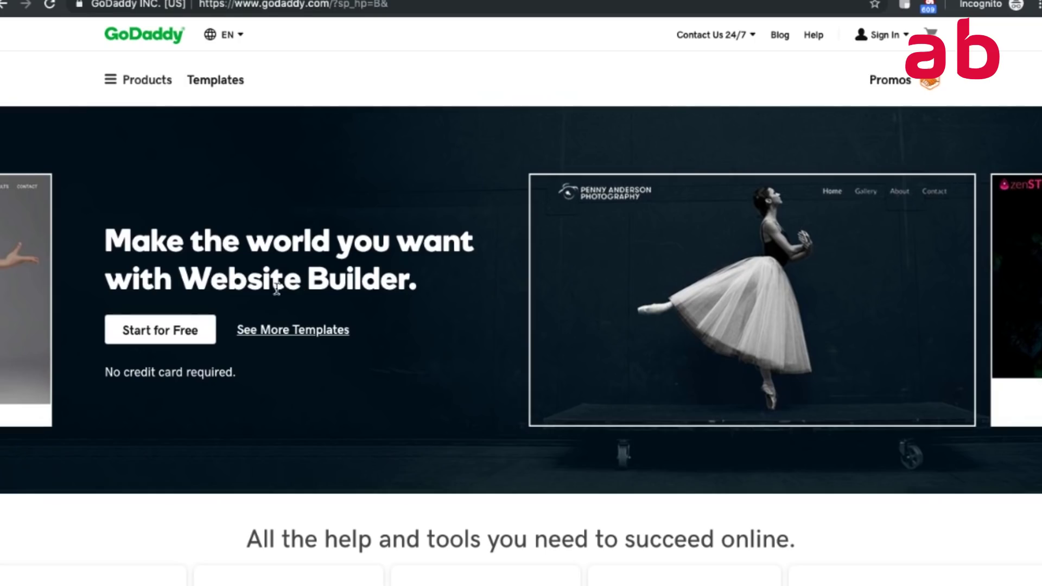
# Open GoDaddy's Domains search from the home page
pyautogui.scroll(-6, 275, 285)
pyautogui.scroll(1, 275, 296)
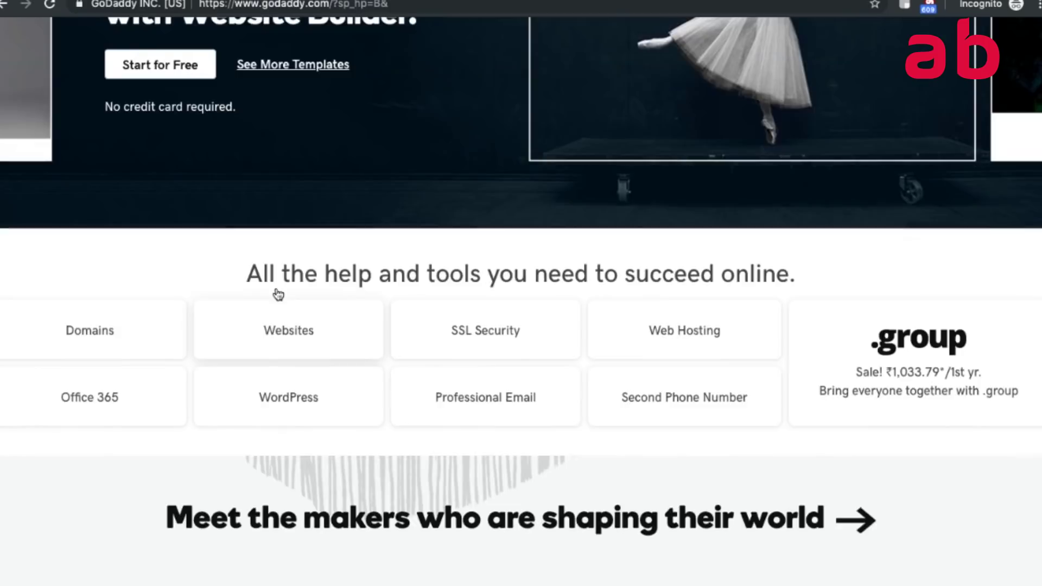
pyautogui.scroll(4, 276, 294)
pyautogui.scroll(-1, 275, 292)
pyautogui.click(112, 476)
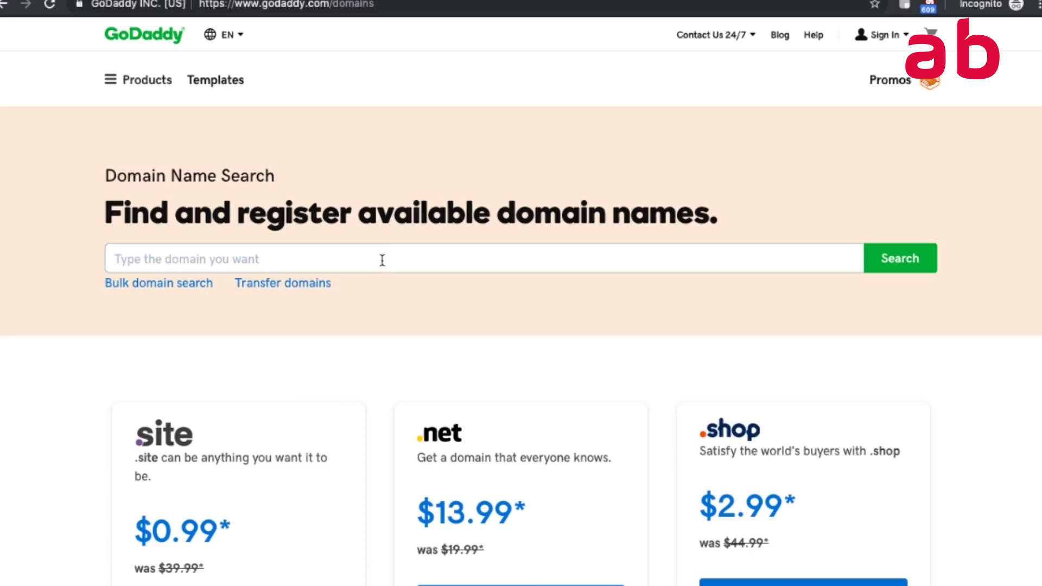
# Search 'financeband' and review results showing financeband.com taken, financebands.com at $11.99
pyautogui.click(382, 260)
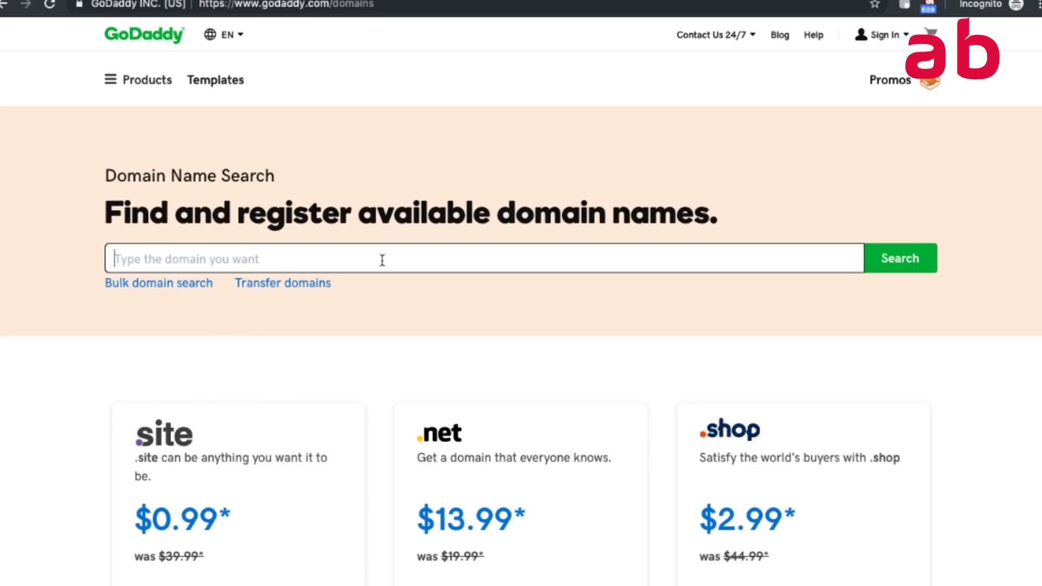
pyautogui.write('fina')
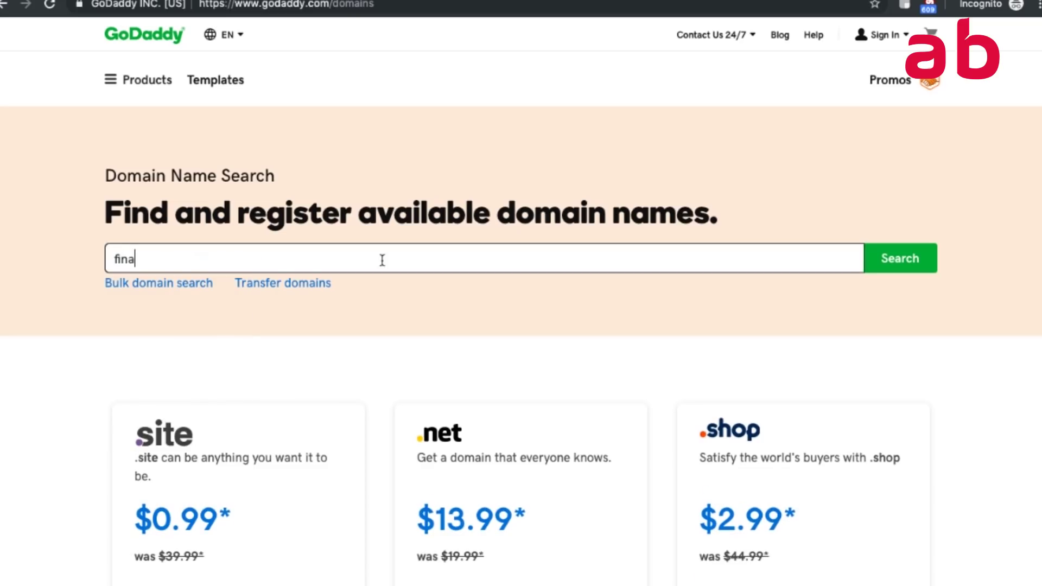
pyautogui.write('nceband')
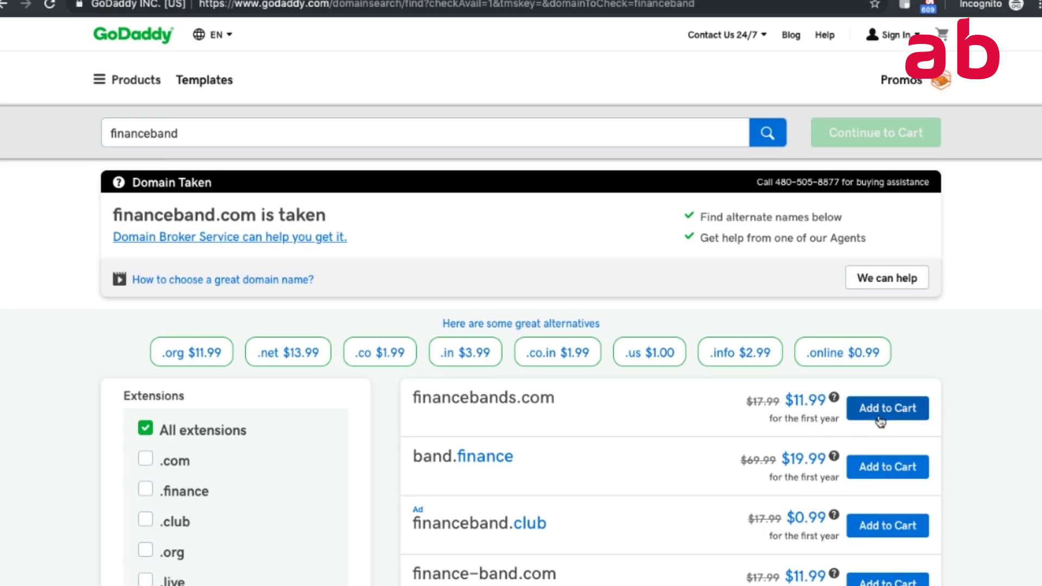
pyautogui.scroll(-4, 989, 412)
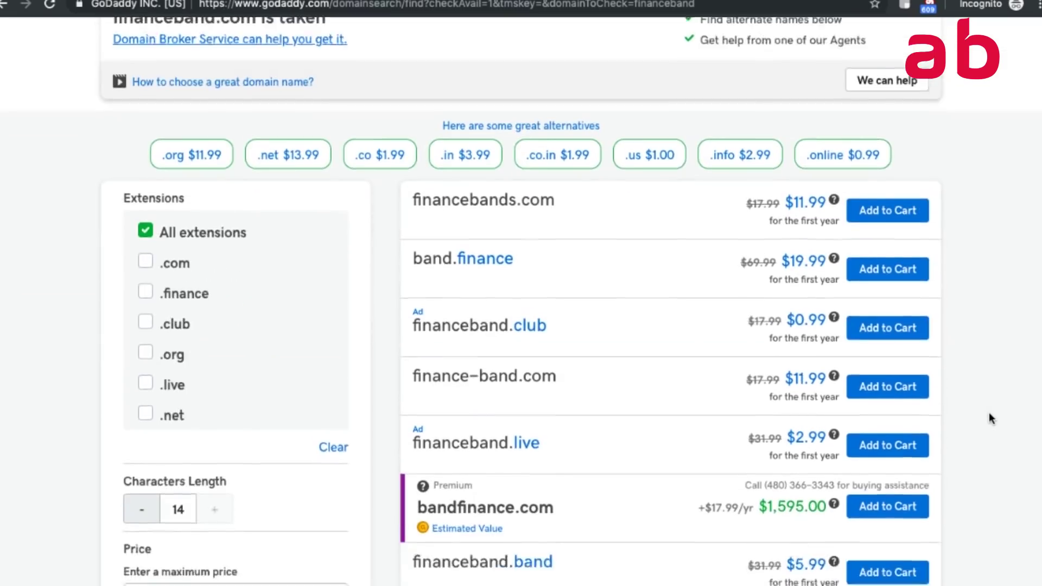
pyautogui.scroll(-1, 989, 413)
pyautogui.scroll(-1, 988, 414)
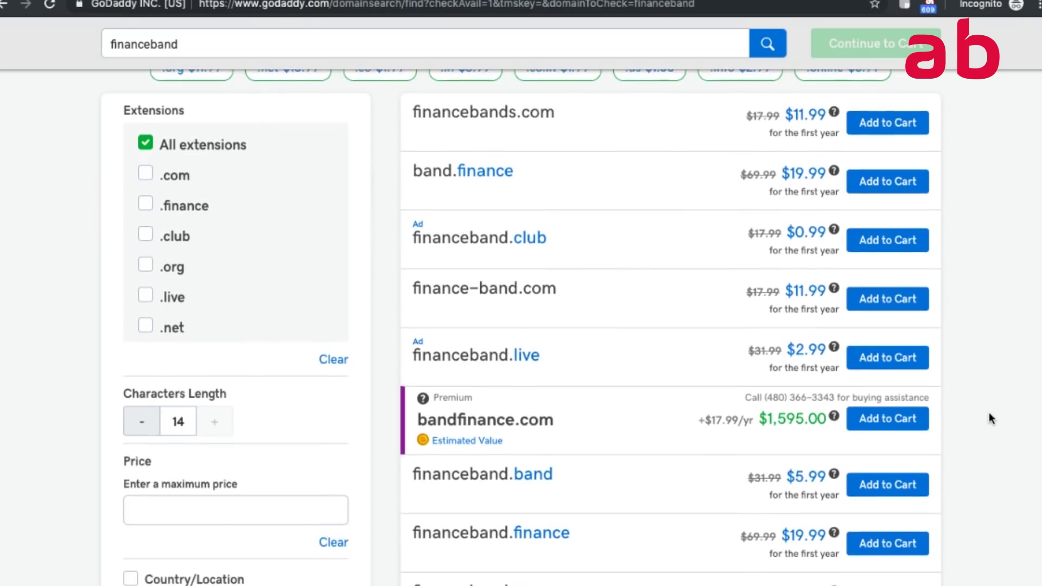
pyautogui.scroll(-2, 989, 414)
pyautogui.scroll(-2, 989, 414)
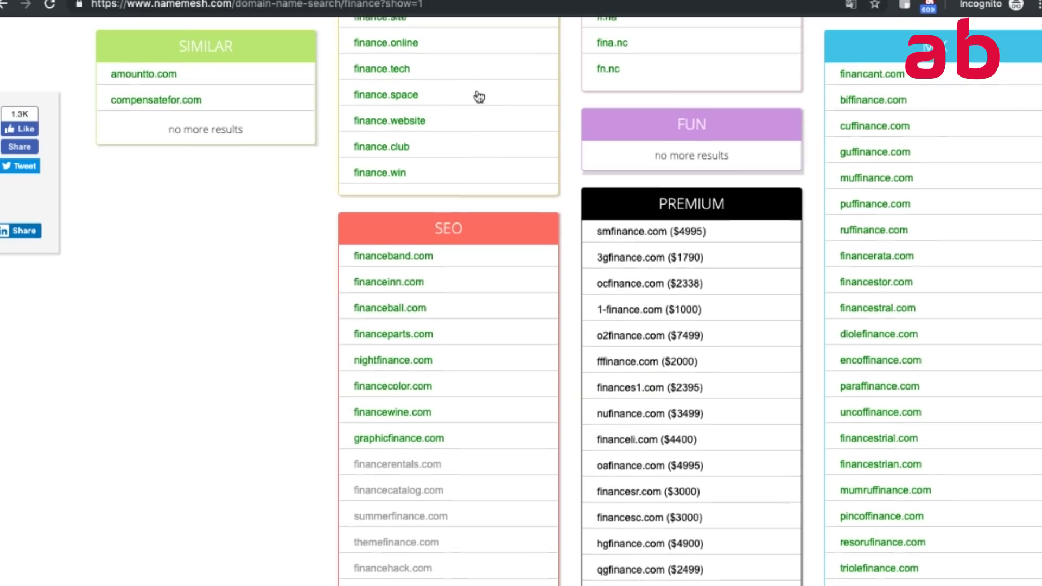
# Replace the NameMesh keyword 'finance' with 'fashion' and generate new suggestions
pyautogui.scroll(1, 477, 93)
pyautogui.scroll(4, 476, 89)
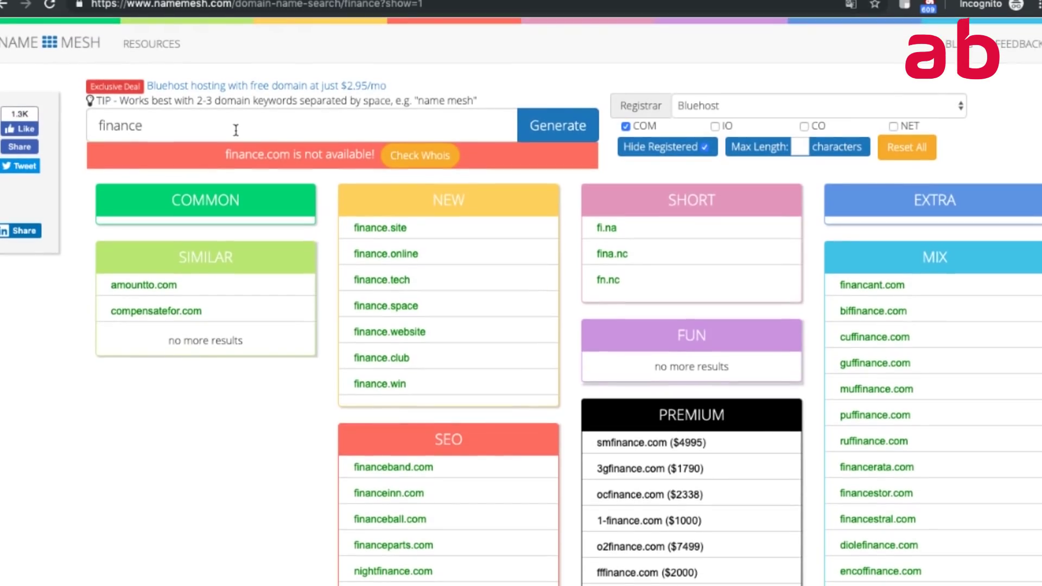
pyautogui.doubleClick(117, 127)
pyautogui.moveTo(144, 127); pyautogui.dragTo(97, 126)
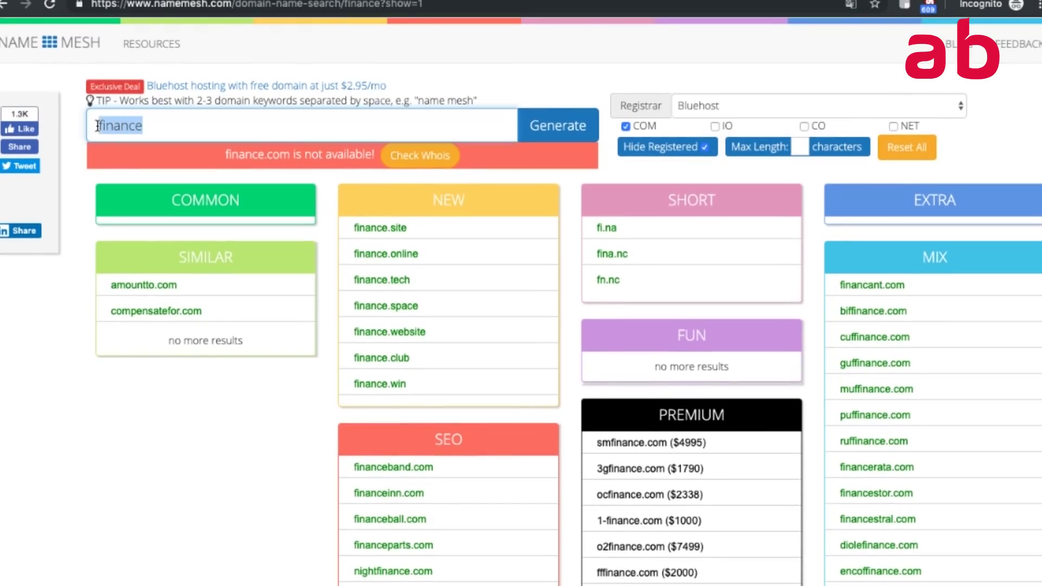
pyautogui.write('fas')
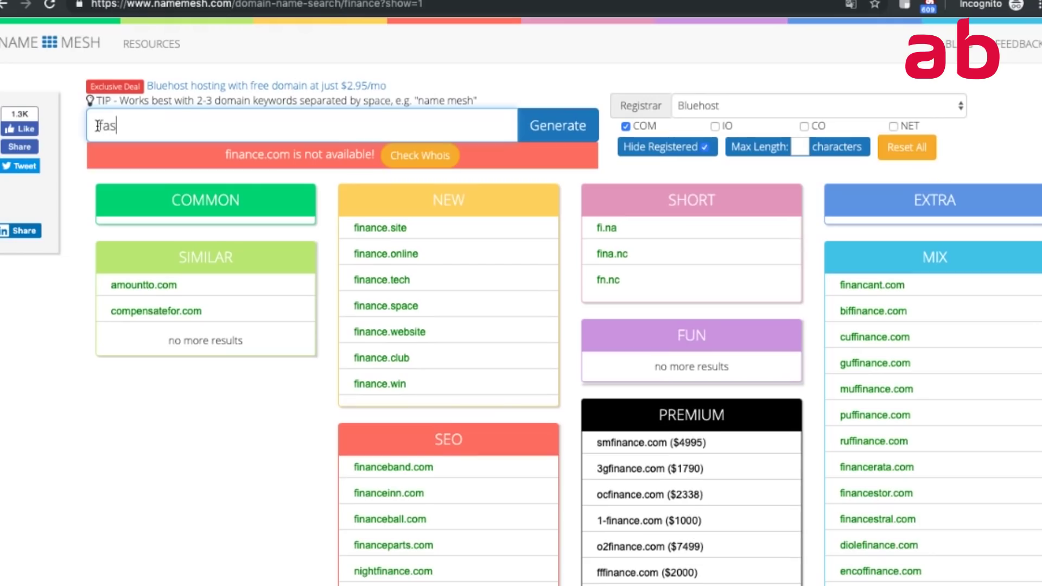
pyautogui.write('hion')
pyautogui.press('Return')
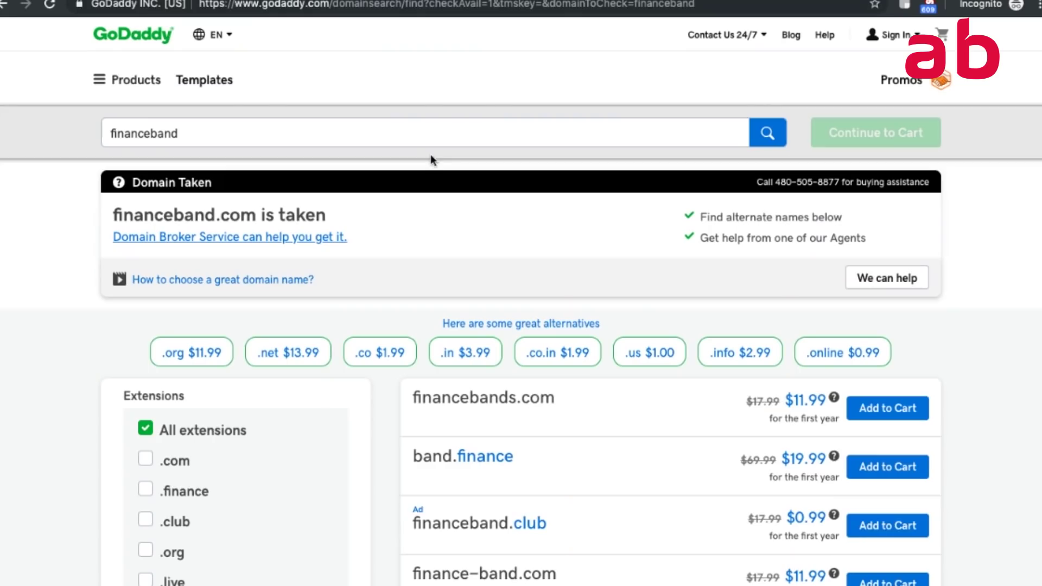
# Search GoDaddy for fashion.io
pyautogui.click(227, 134)
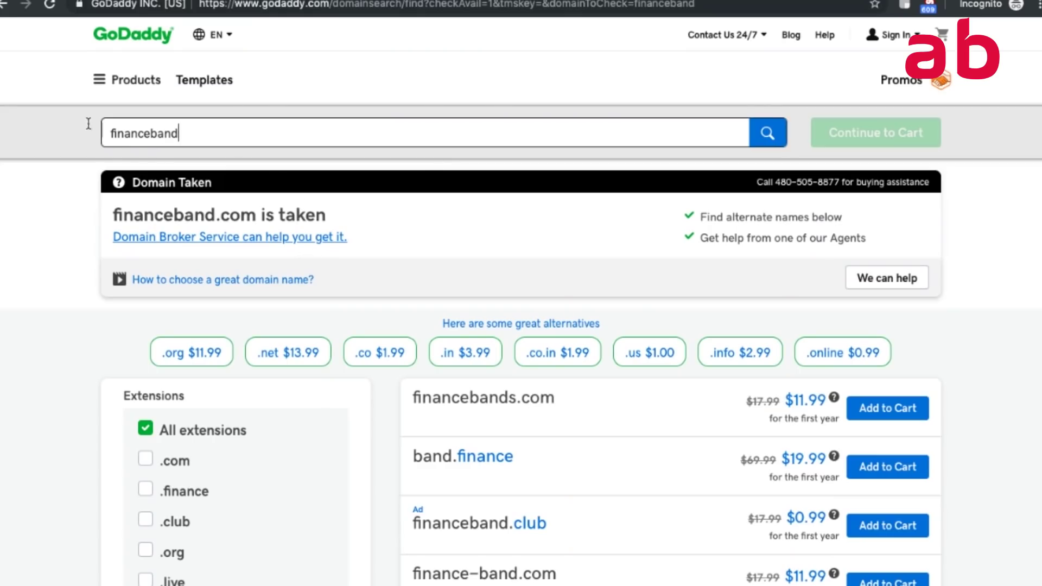
pyautogui.write('fa')
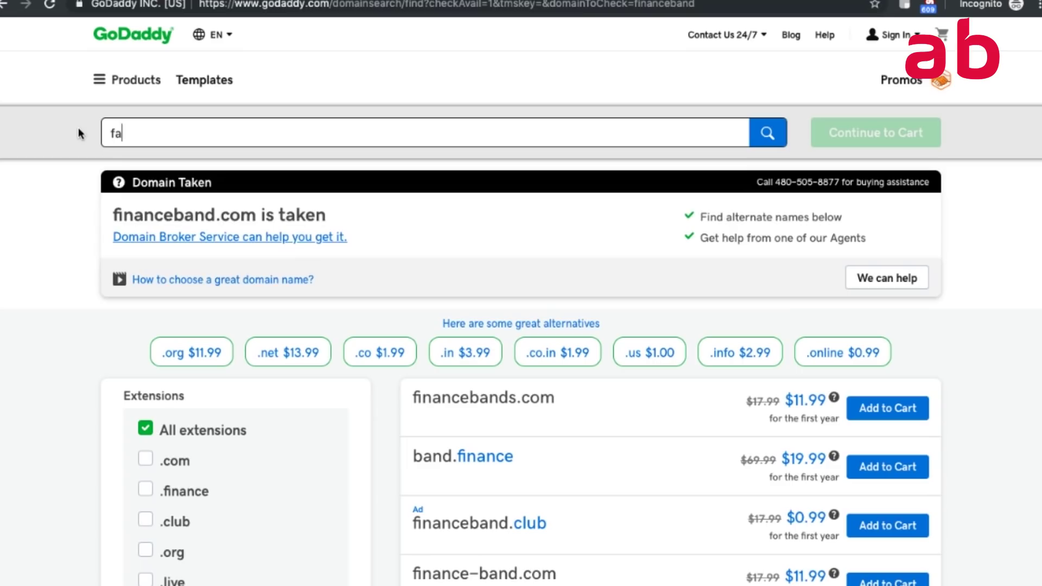
pyautogui.write('shion.')
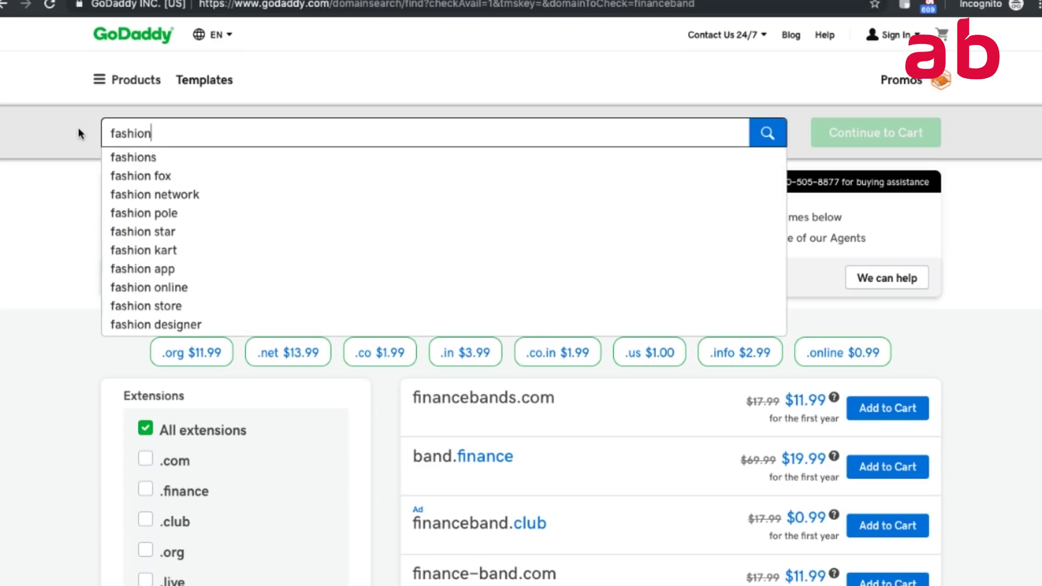
pyautogui.write('io')
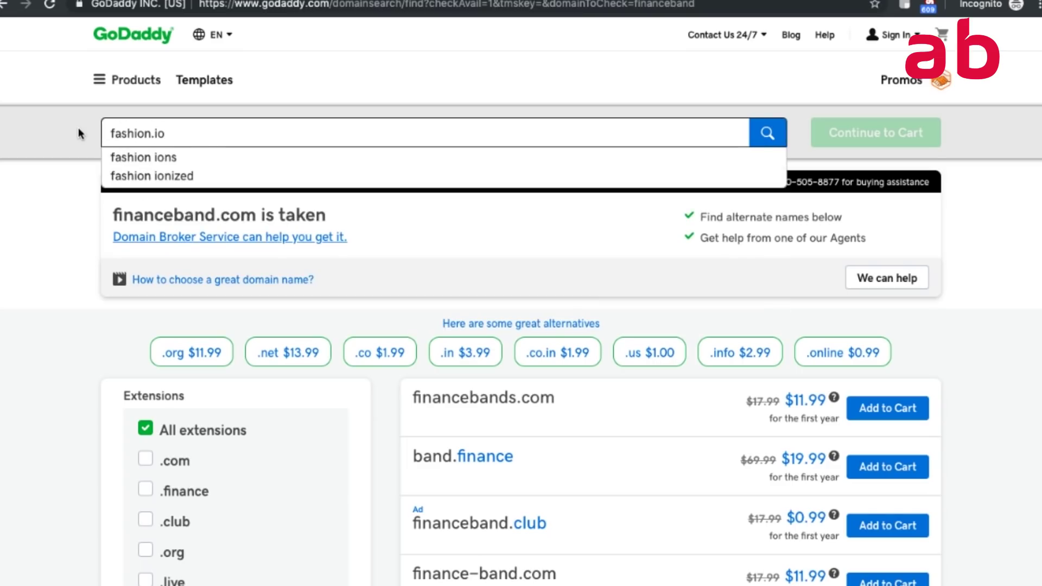
pyautogui.press('Return')
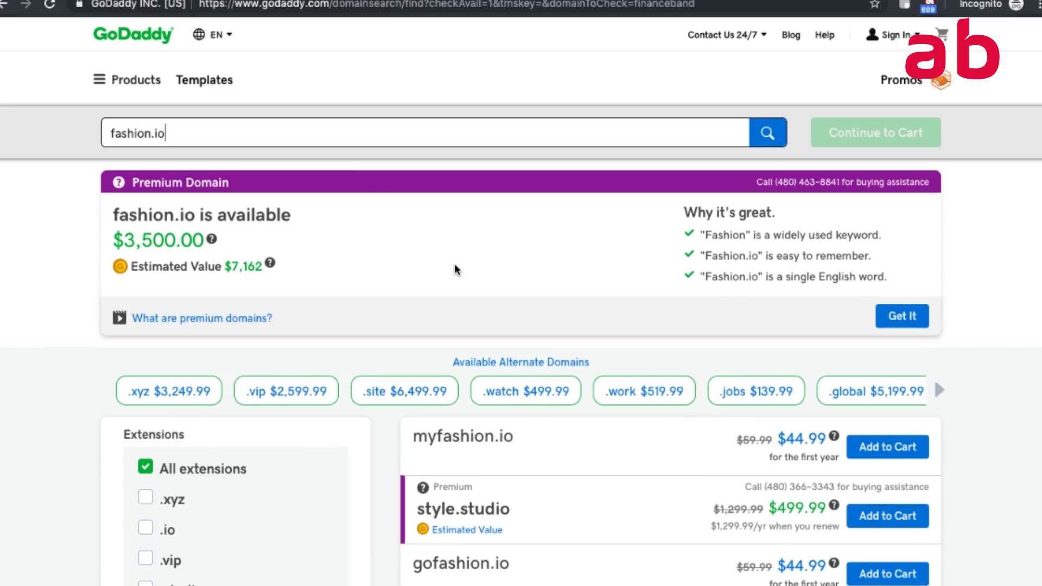
# Browse the results: fashion.io premium at $3,500, alternatives like myfashion.io at $44.99
pyautogui.scroll(-2, 547, 337)
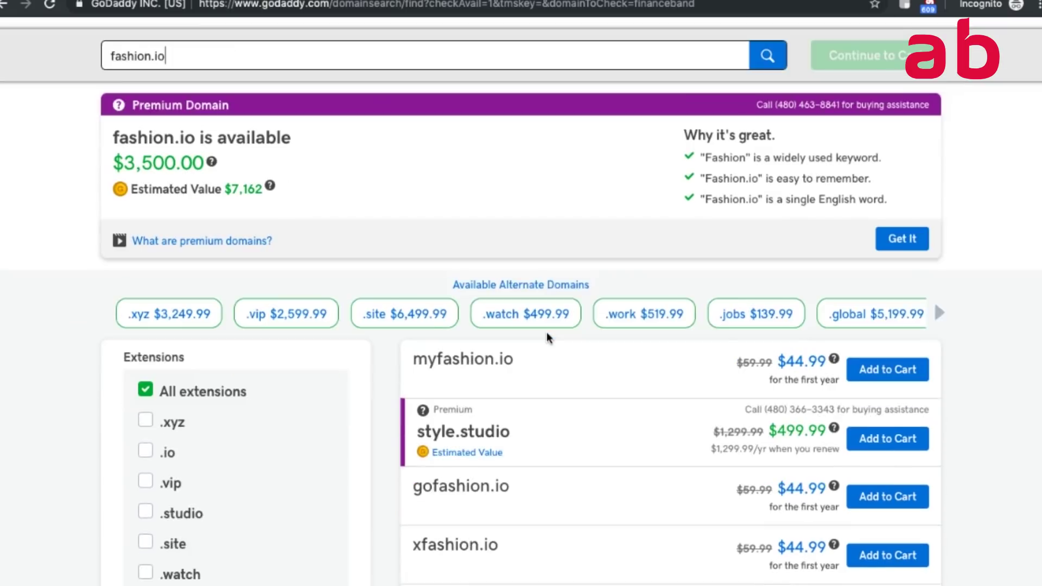
pyautogui.scroll(-2, 546, 336)
pyautogui.scroll(-3, 546, 337)
pyautogui.scroll(-2, 547, 333)
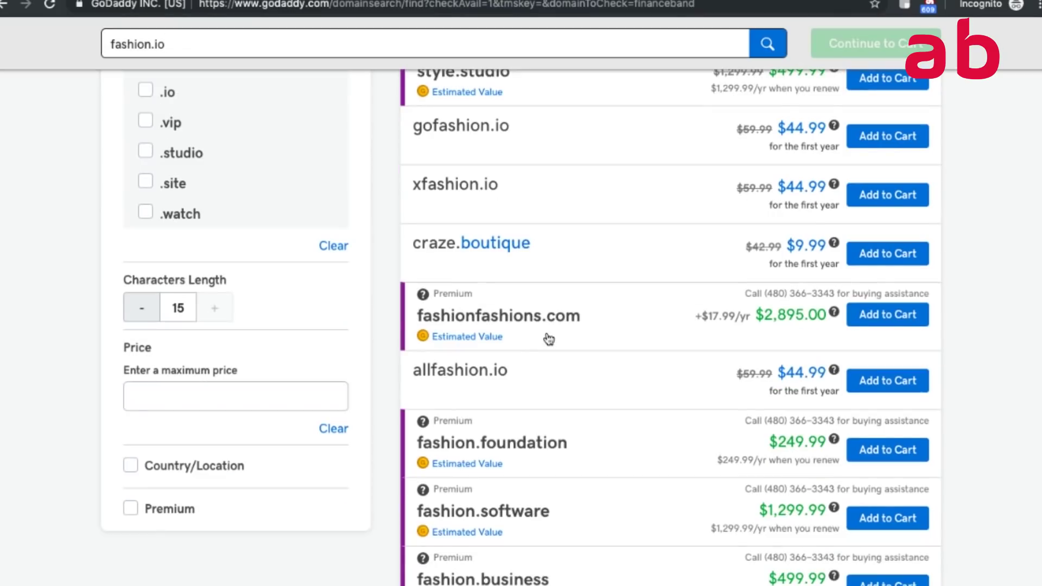
pyautogui.scroll(2, 547, 332)
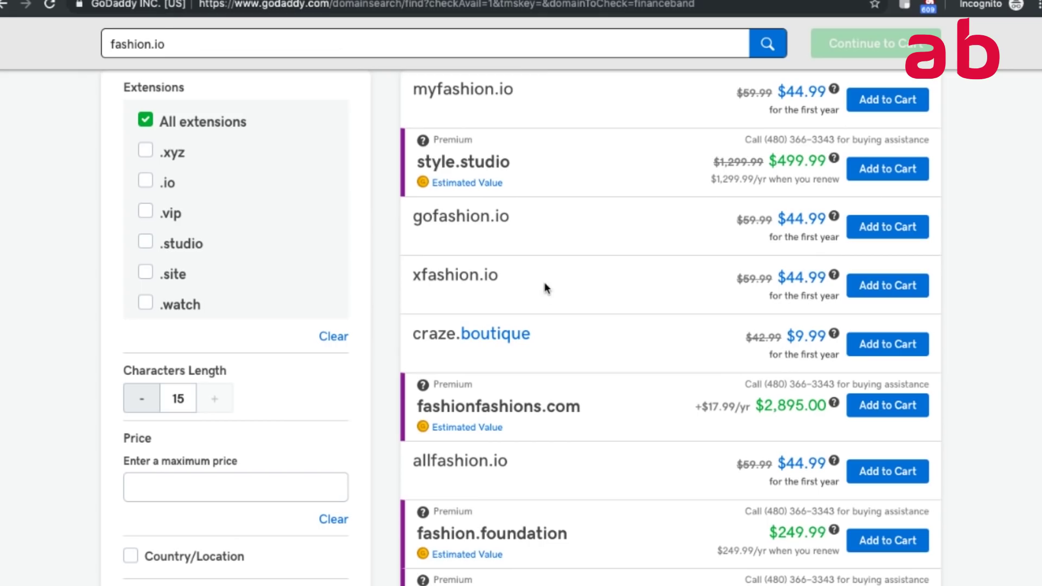
pyautogui.scroll(-1, 543, 302)
pyautogui.scroll(-1, 542, 303)
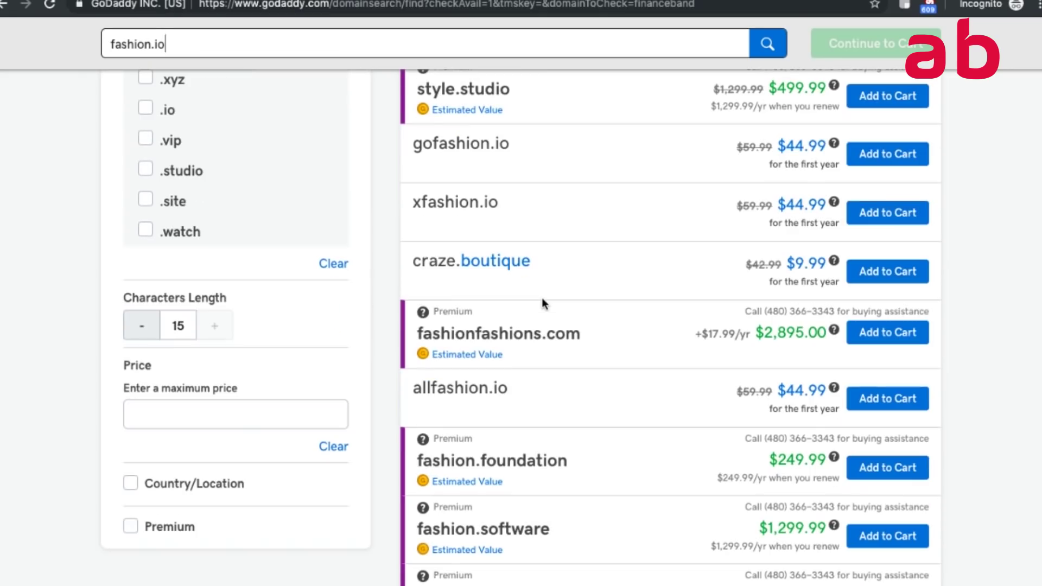
pyautogui.scroll(-2, 543, 299)
pyautogui.scroll(-1, 542, 299)
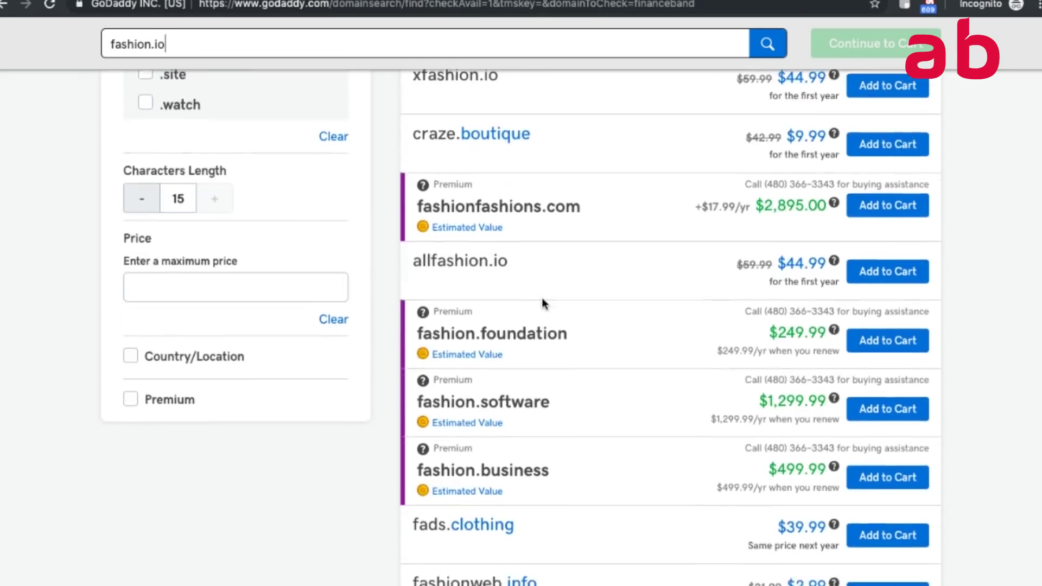
pyautogui.scroll(-4, 542, 299)
pyautogui.scroll(8, 542, 299)
pyautogui.scroll(10, 541, 303)
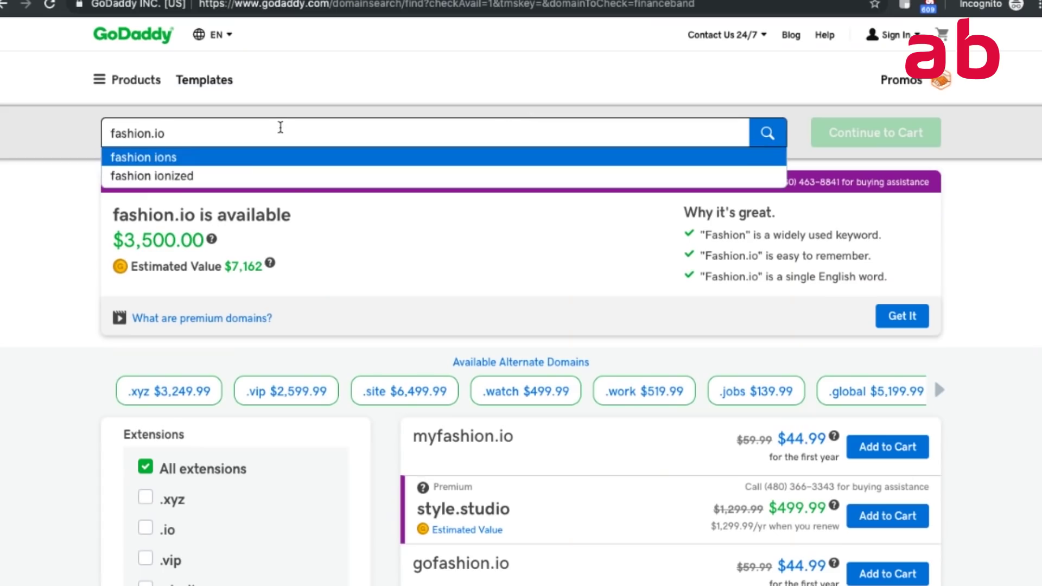
# Search GoDaddy for 'coachfashion', finding coachfashion.com available at $11.99
pyautogui.moveTo(280, 127); pyautogui.dragTo(100, 134)
pyautogui.write('c')
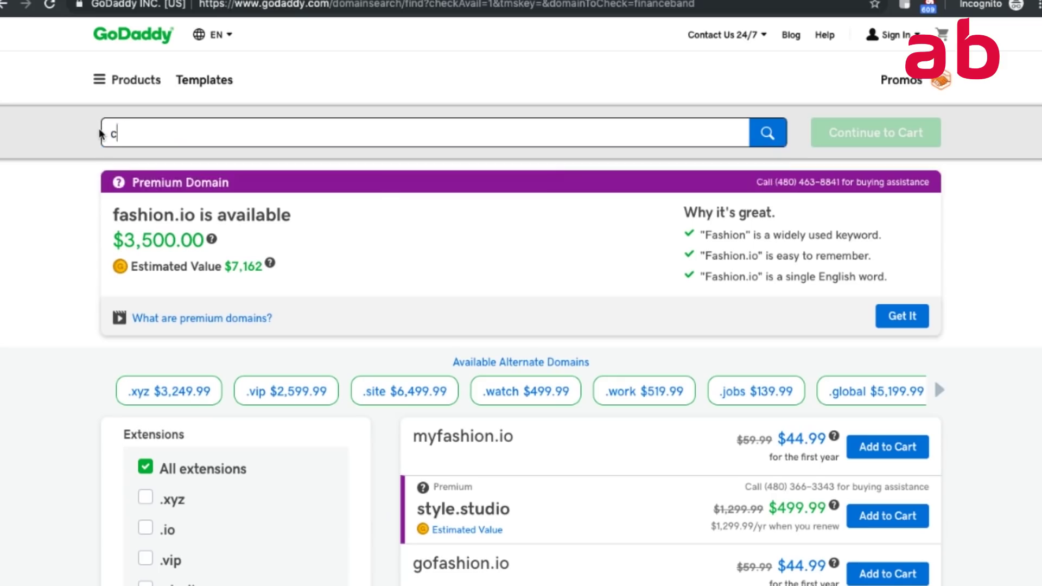
pyautogui.write('oach')
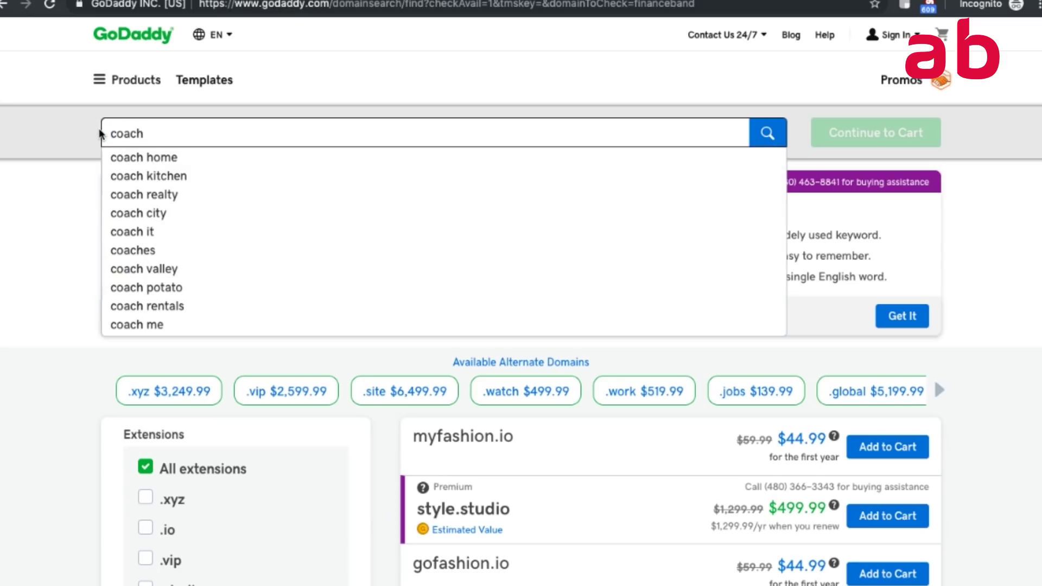
pyautogui.write('fashion')
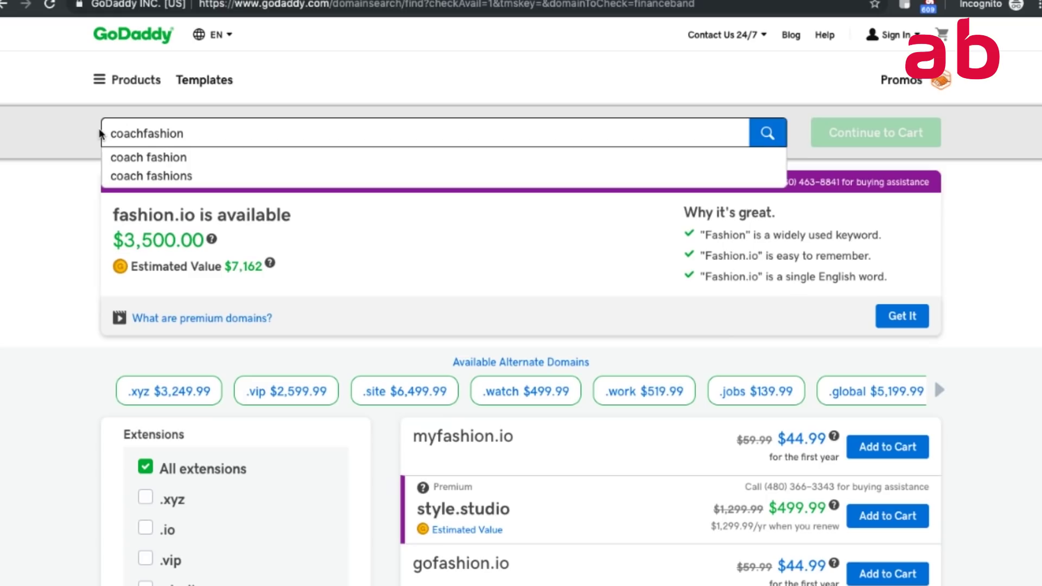
pyautogui.press('Return')
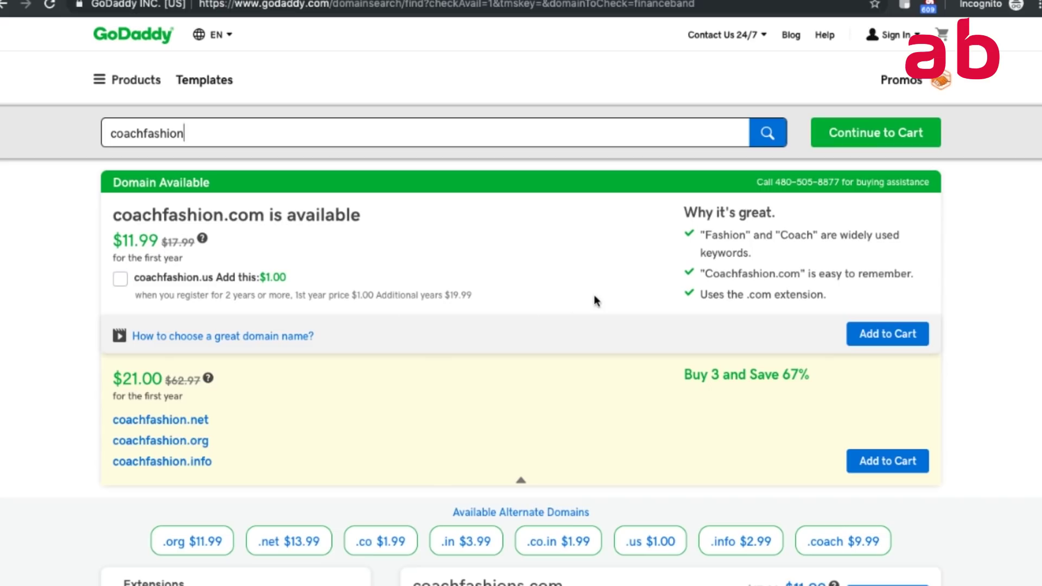
# Add coachfashion.com to the cart with a 1-year registration, subtotal $11.99
pyautogui.click(882, 346)
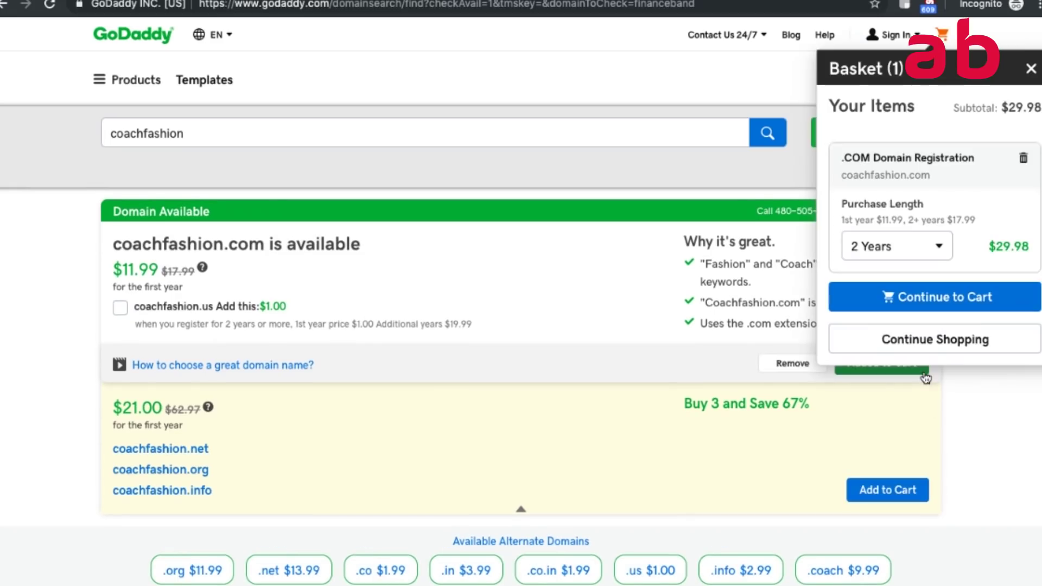
pyautogui.click(929, 255)
pyautogui.click(915, 287)
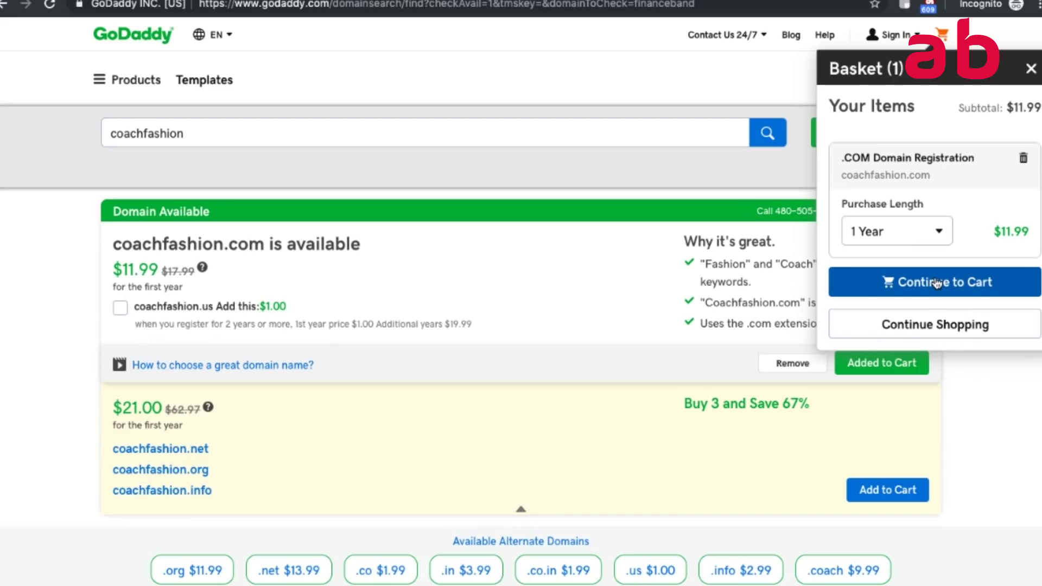
pyautogui.click(938, 247)
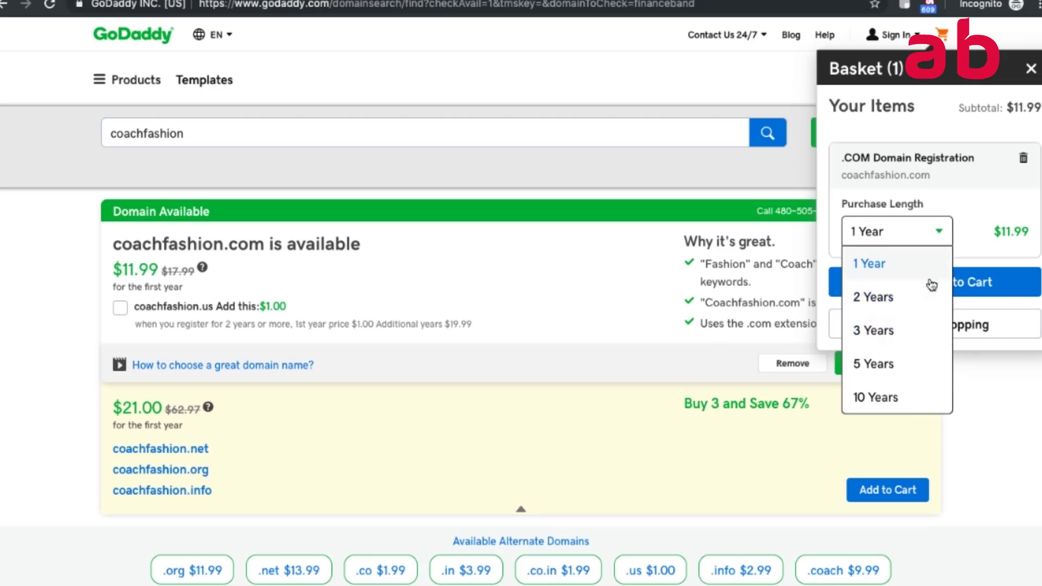
pyautogui.click(974, 225)
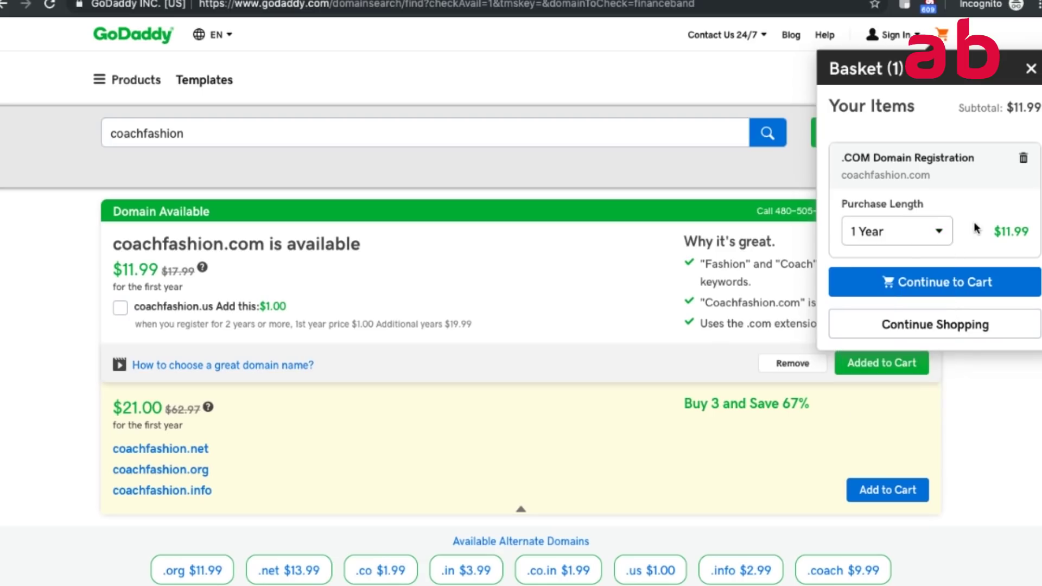